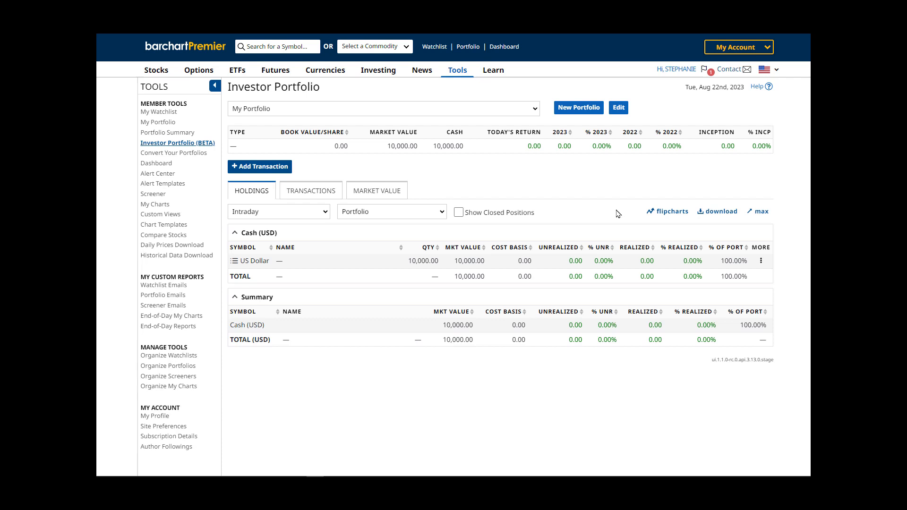
# - Start a new transaction in My Portfolio and look through the Cash and Other entry forms before returning to Equity / Fund / Future
pyautogui.click(267, 169)
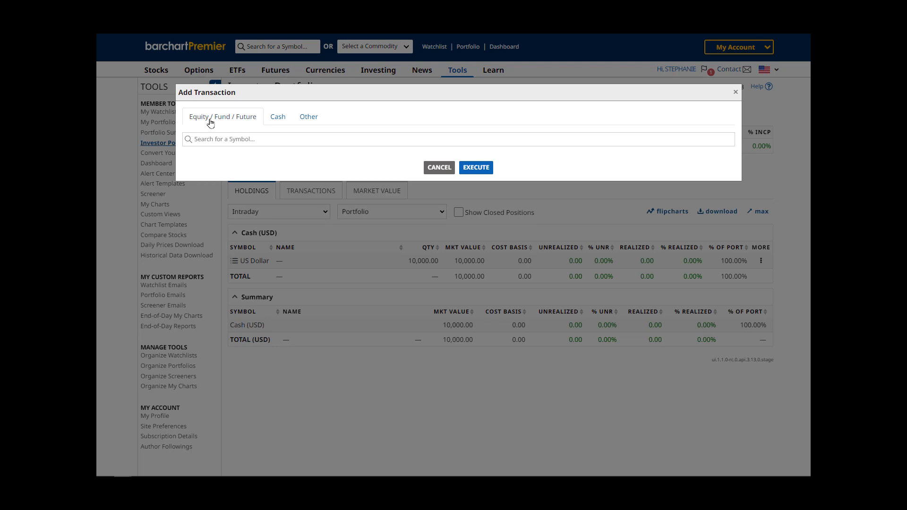
pyautogui.click(275, 121)
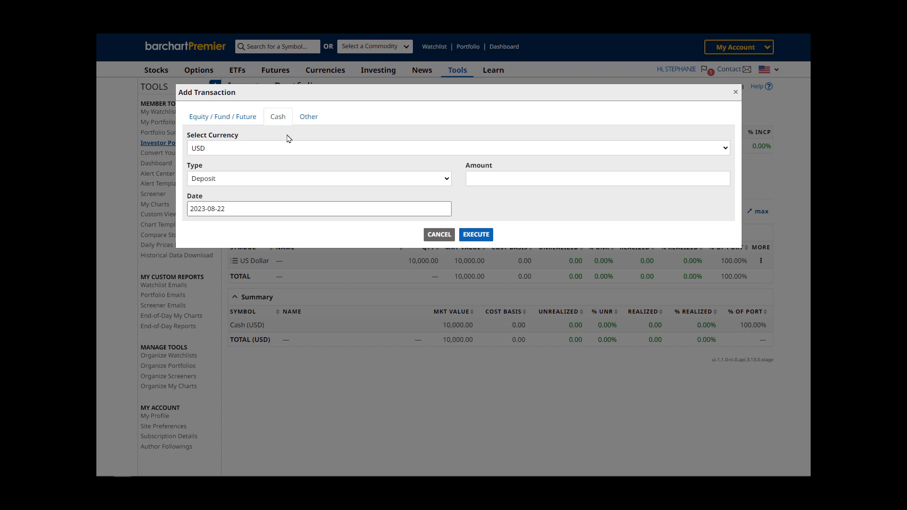
pyautogui.click(307, 121)
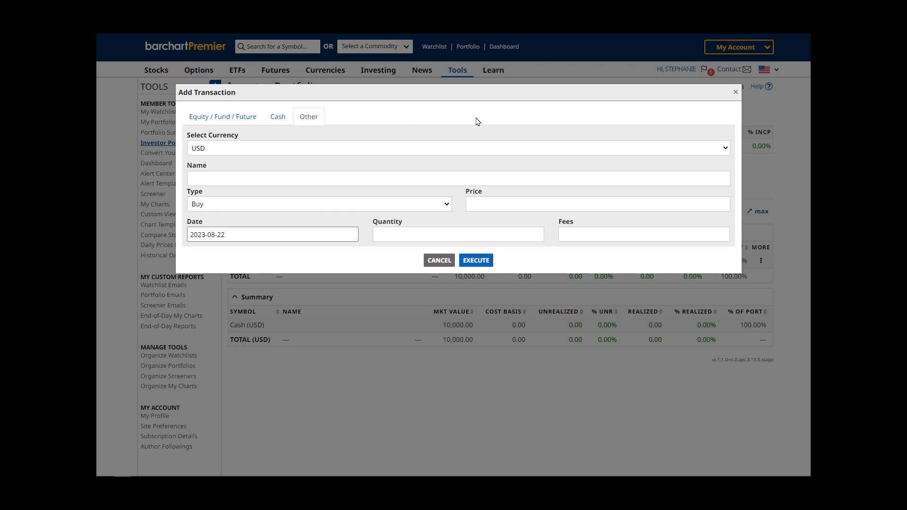
pyautogui.click(211, 122)
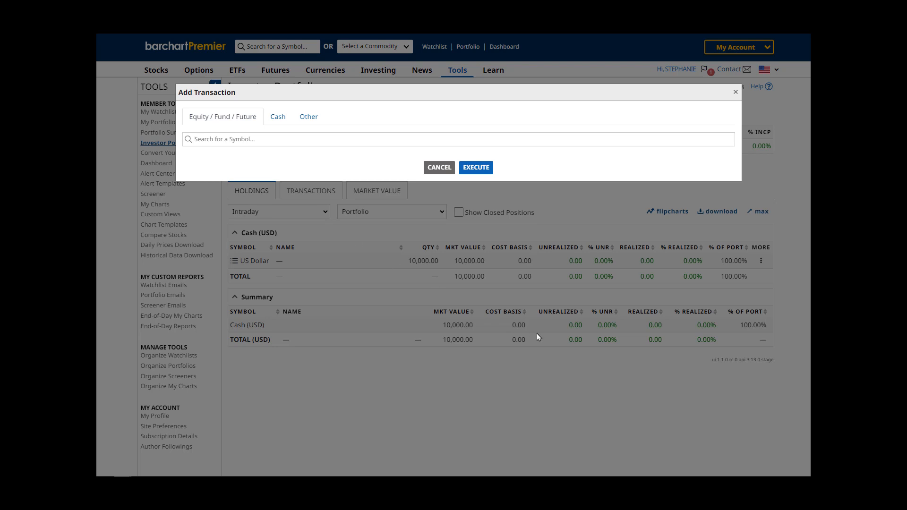
# - Search for "appl", choose Apple Inc (AAPL), and set up a Buy with a quantity of 25
pyautogui.write('appl')
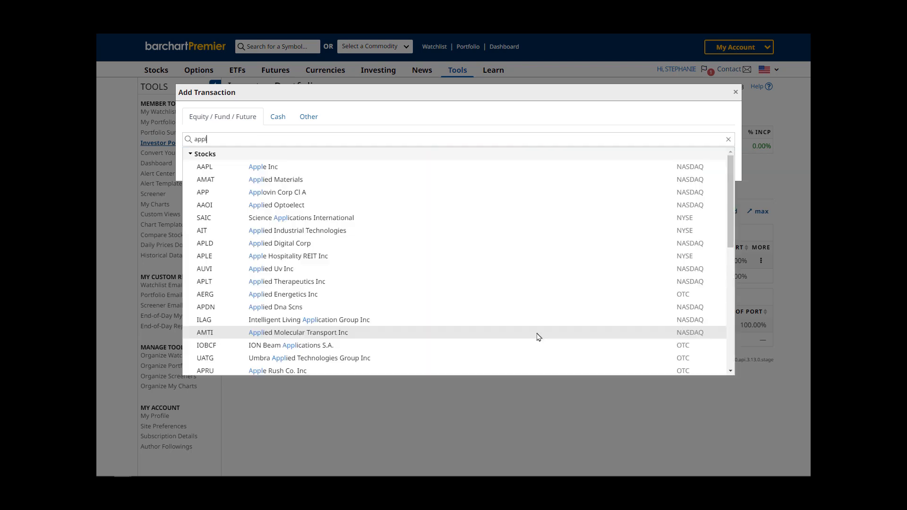
pyautogui.click(259, 167)
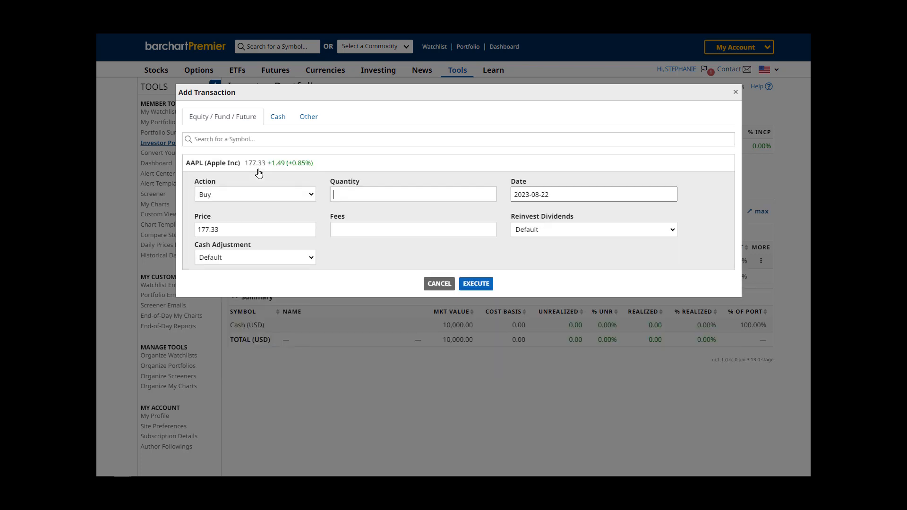
pyautogui.click(300, 198)
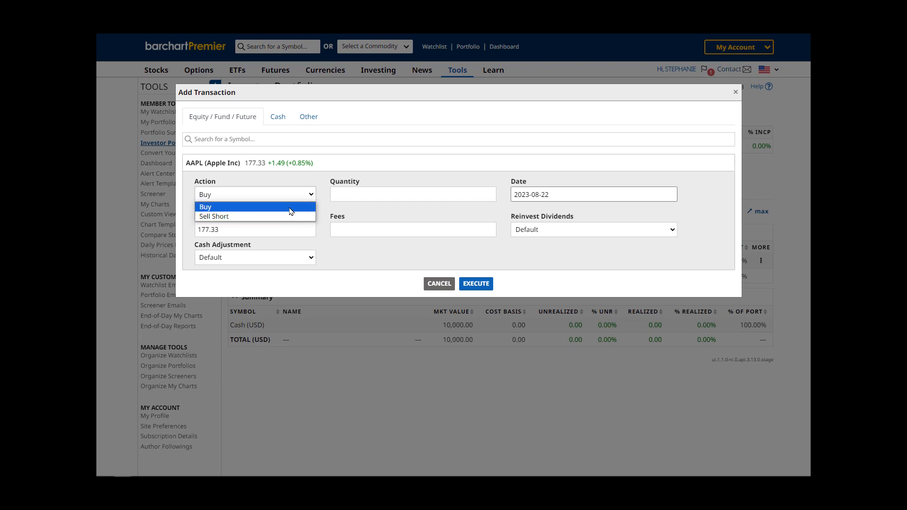
pyautogui.click(292, 208)
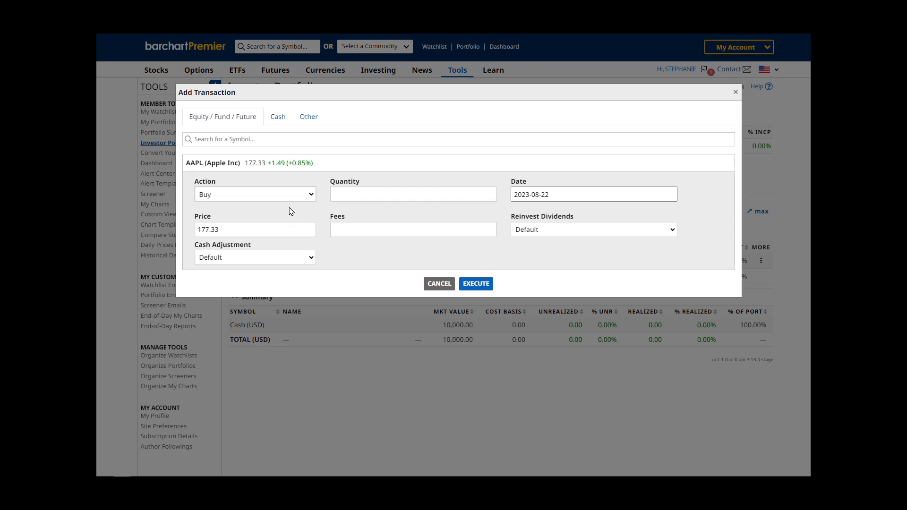
pyautogui.click(361, 196)
pyautogui.write('25')
# - Set the date of the Apple purchase to 2023-05-01
pyautogui.click(557, 195)
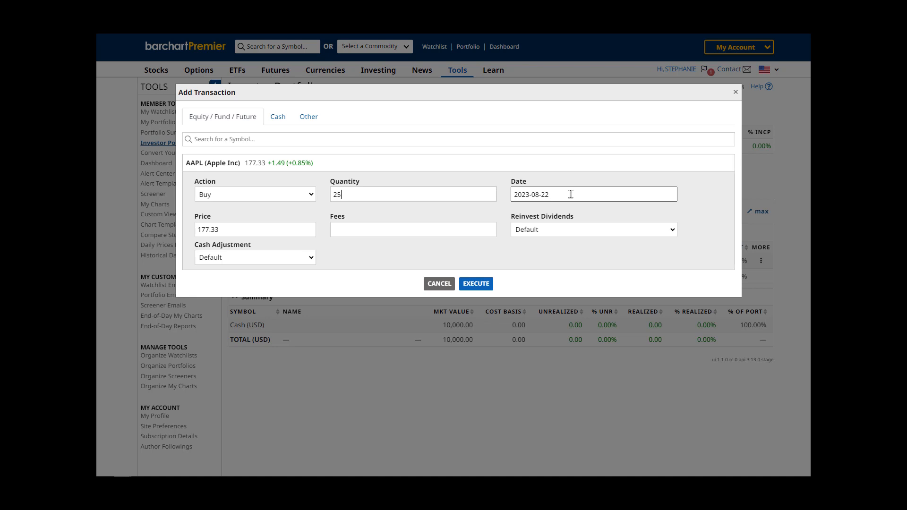
pyautogui.click(571, 194)
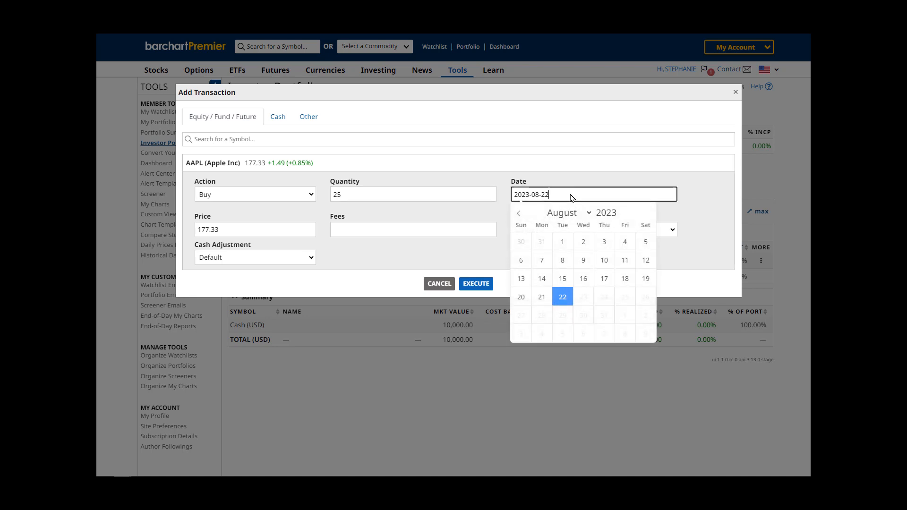
pyautogui.click(608, 130)
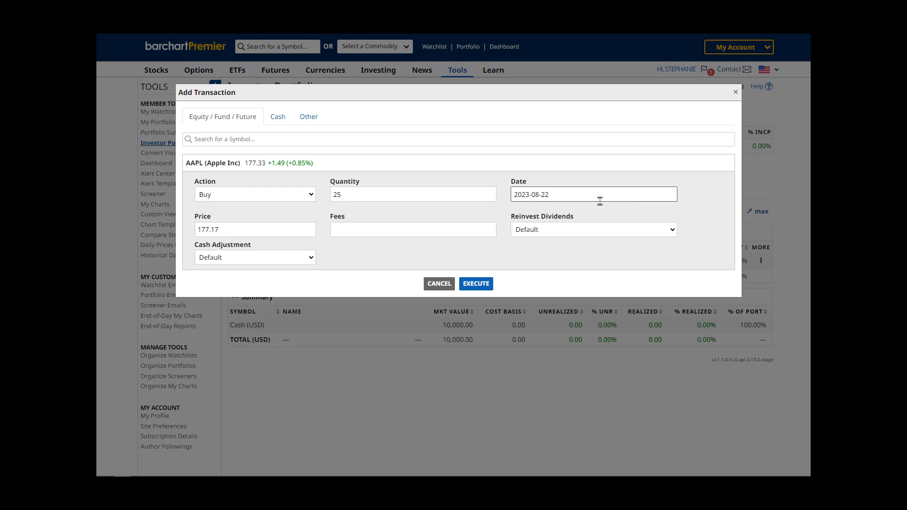
pyautogui.click(582, 197)
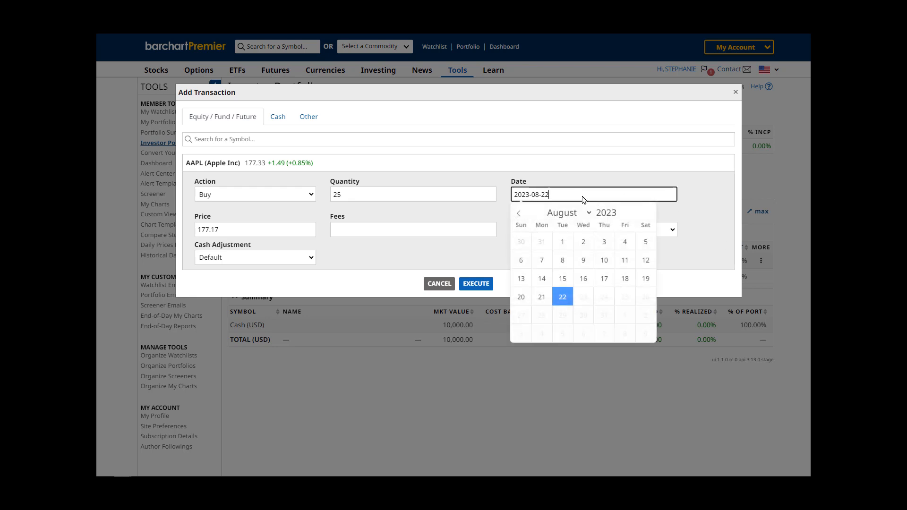
pyautogui.click(519, 214)
pyautogui.click(519, 213)
pyautogui.click(519, 214)
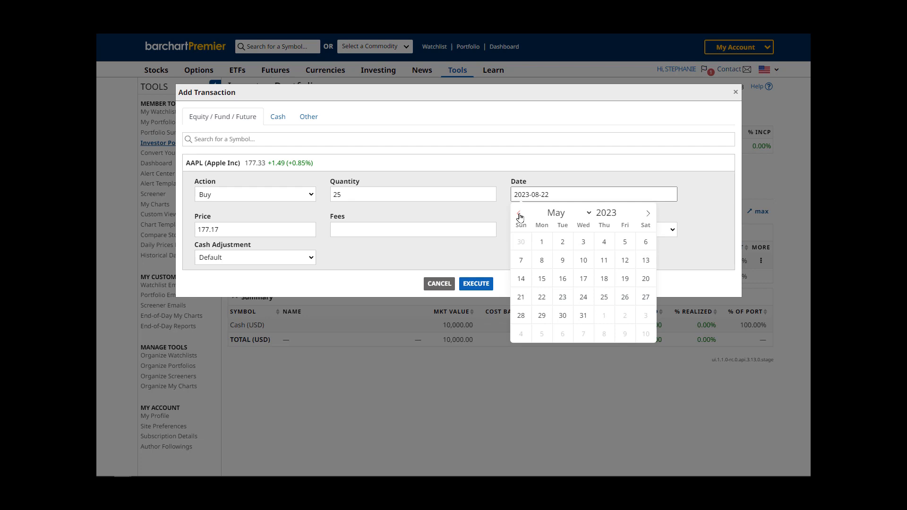
pyautogui.click(543, 244)
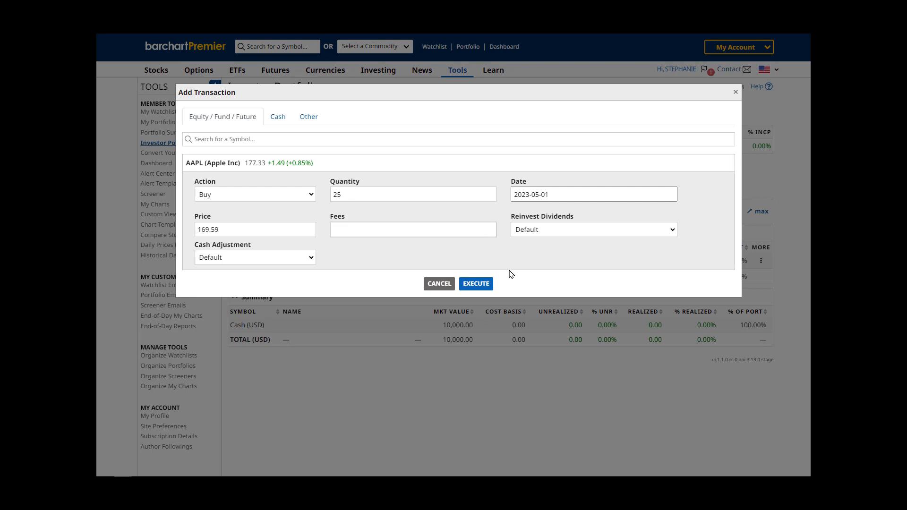
# - Execute the Apple purchase with Reinvest Dividends and Cash Adjustment left at Default, and review the AAPL holding's transaction history
pyautogui.click(619, 230)
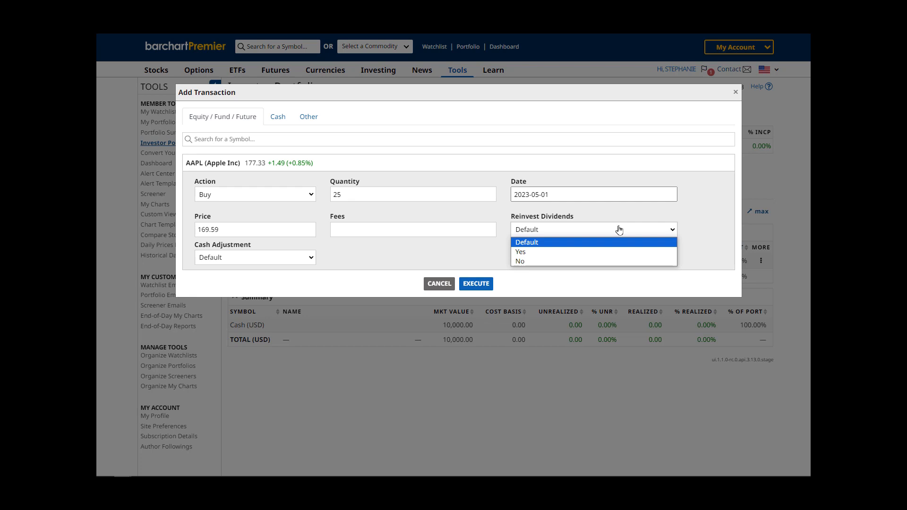
pyautogui.click(619, 230)
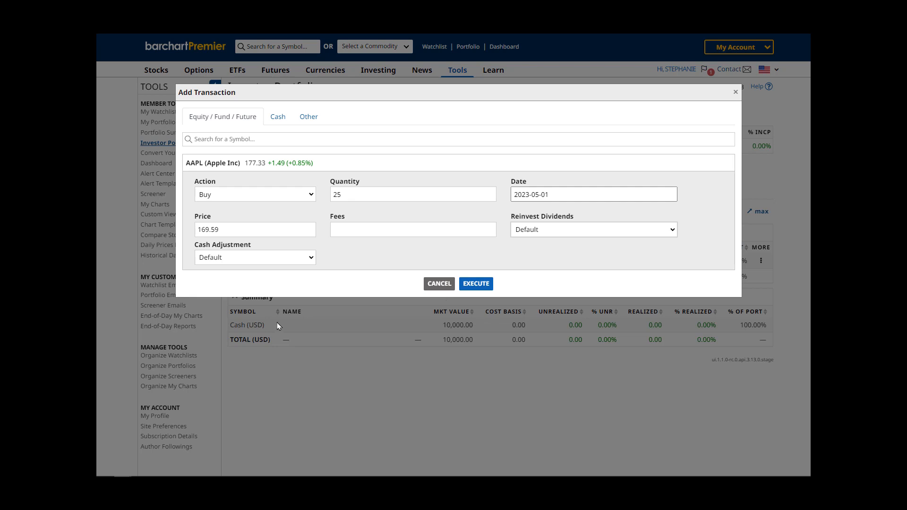
pyautogui.click(285, 263)
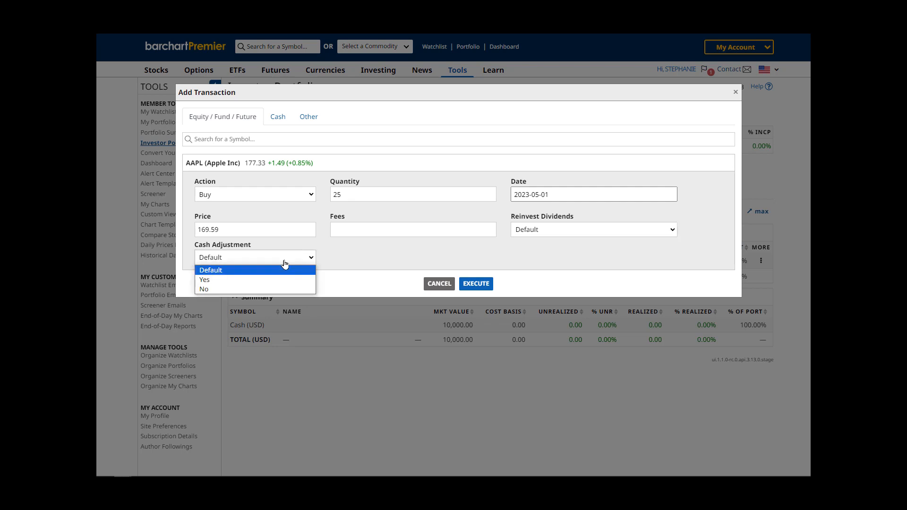
pyautogui.click(387, 263)
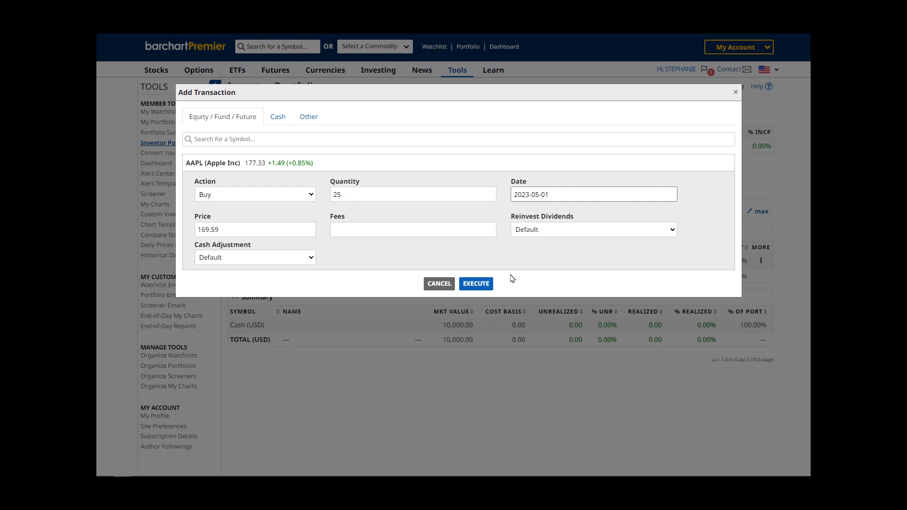
pyautogui.click(475, 285)
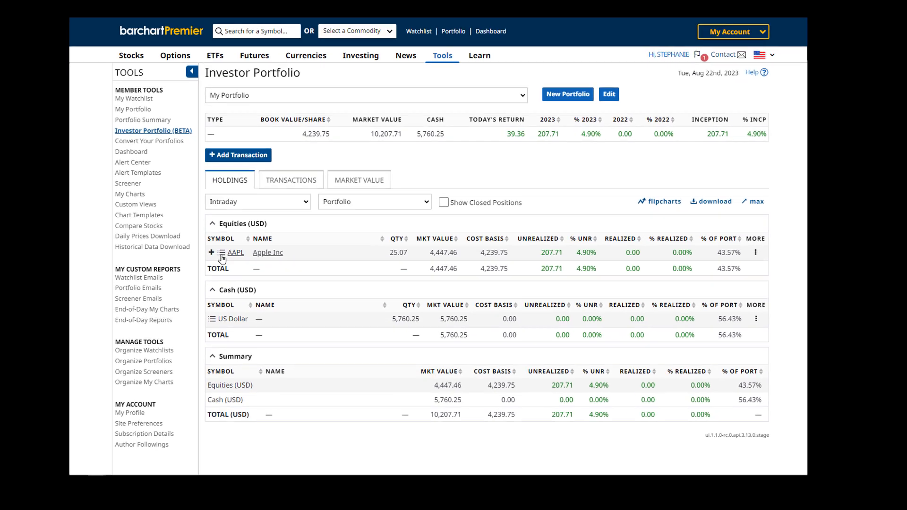
pyautogui.click(69, 197)
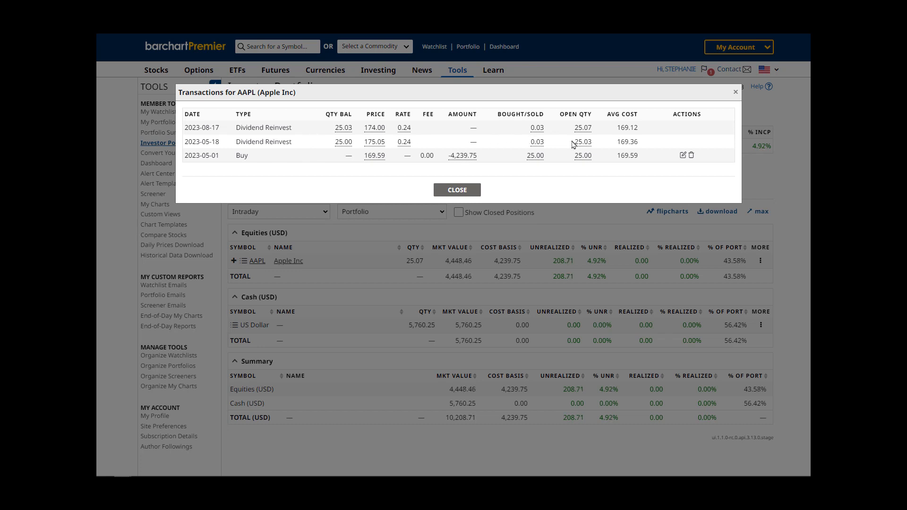
pyautogui.click(735, 93)
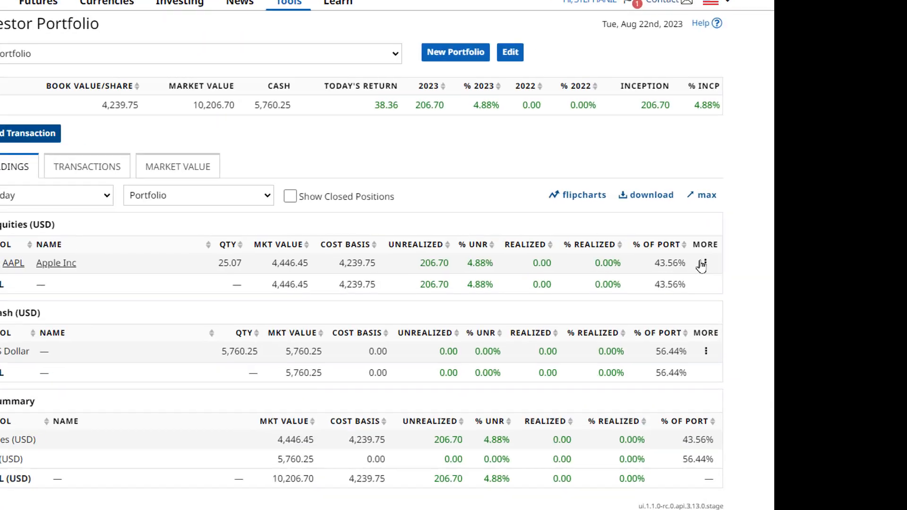
# - Add a purchase of 15 shares to the existing AAPL position and review the holding's transaction history
pyautogui.click(702, 264)
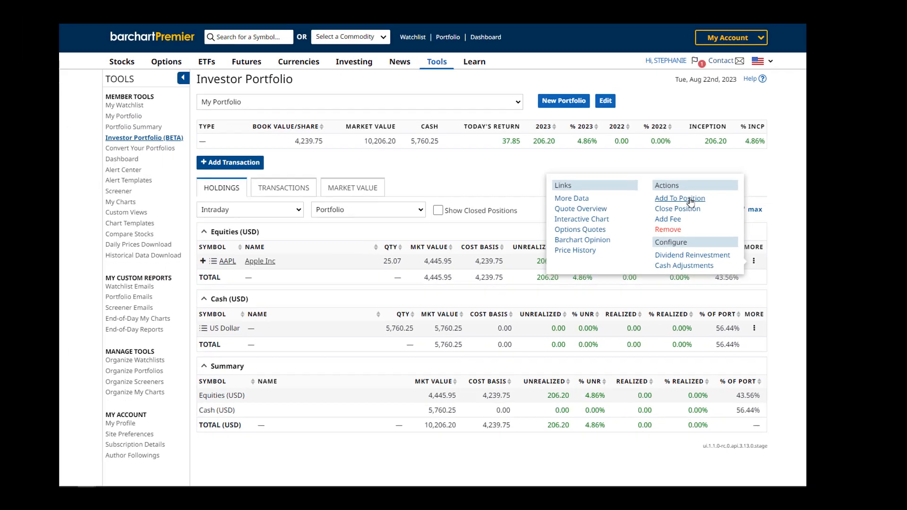
pyautogui.click(529, 160)
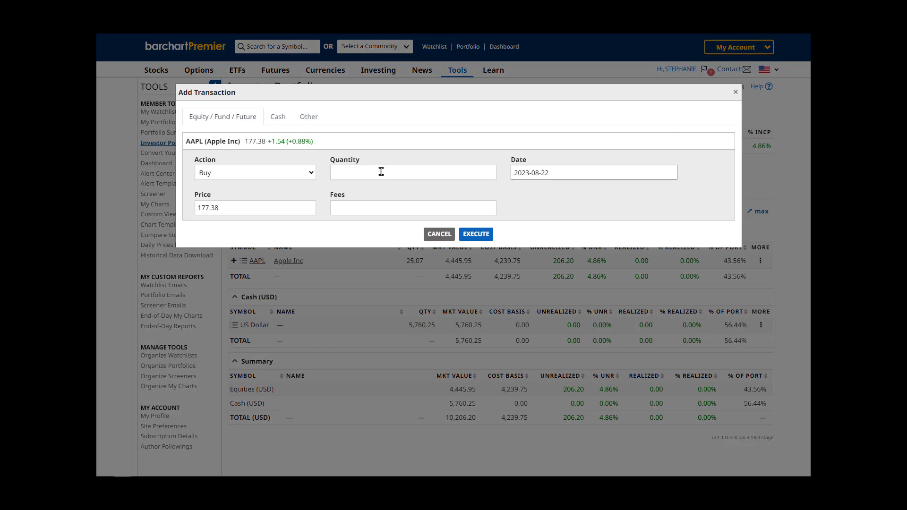
pyautogui.write('15')
pyautogui.click(483, 235)
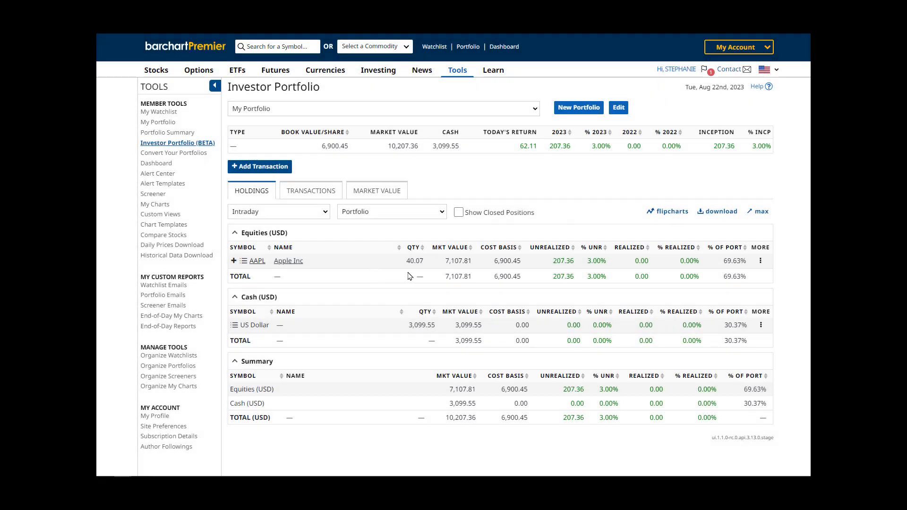
pyautogui.click(243, 264)
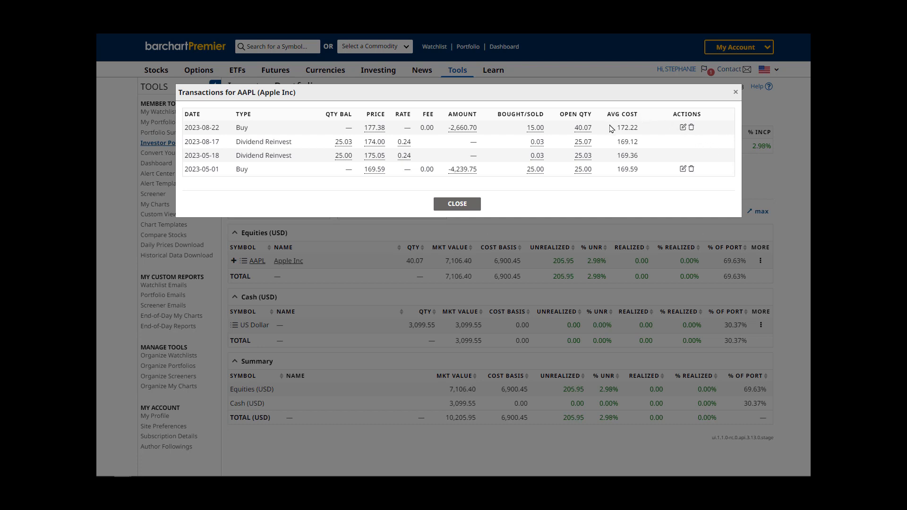
pyautogui.click(468, 205)
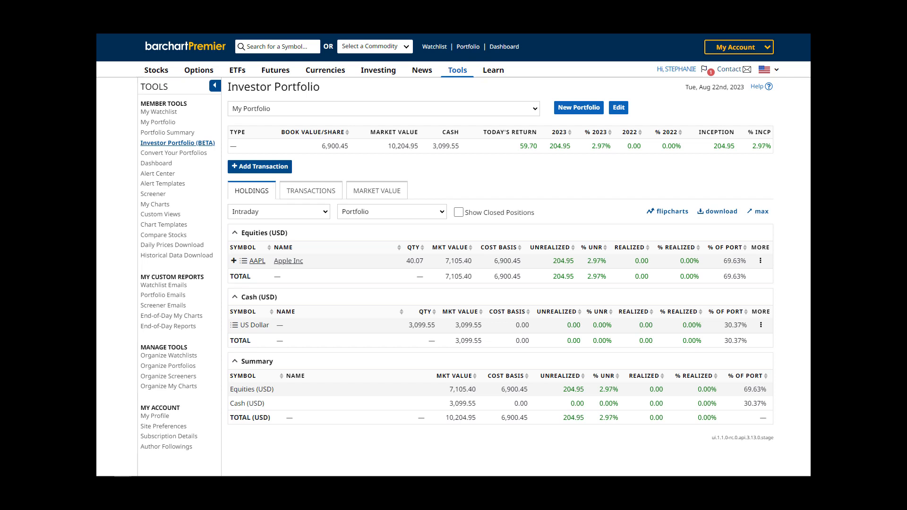
# - Add a Sell transaction for 20 shares of Apple Inc (AAPL), and open the holding's additional actions
pyautogui.click(269, 170)
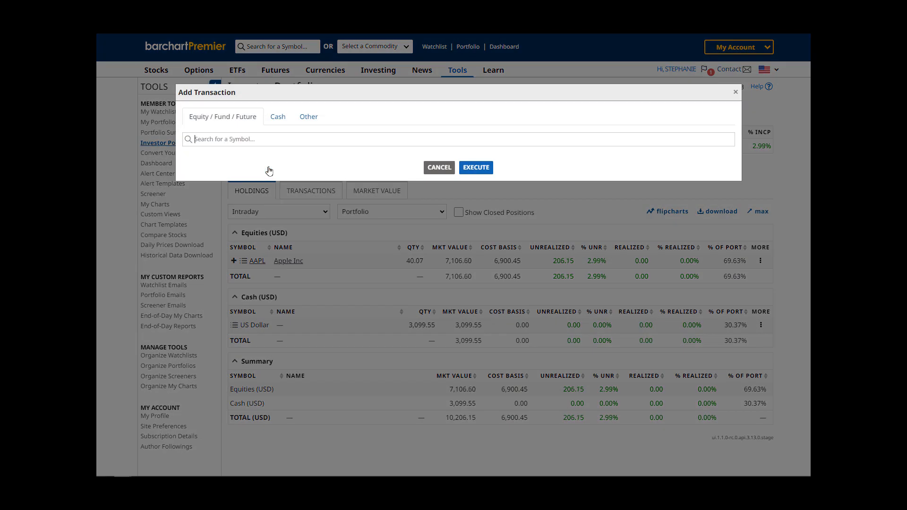
pyautogui.write('aapl')
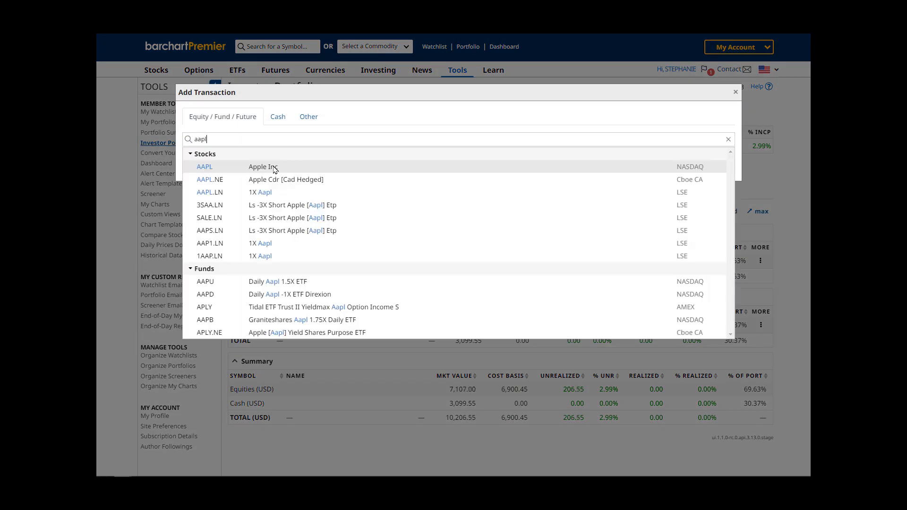
pyautogui.click(274, 168)
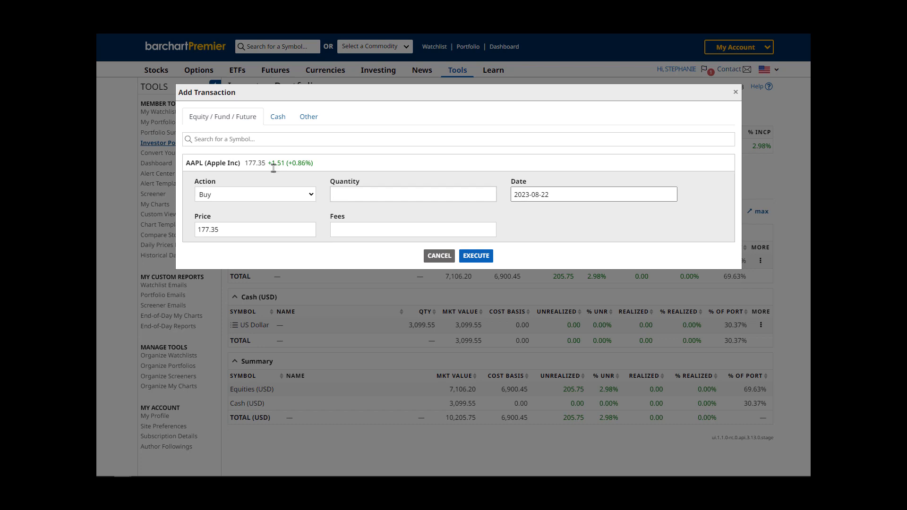
pyautogui.click(272, 195)
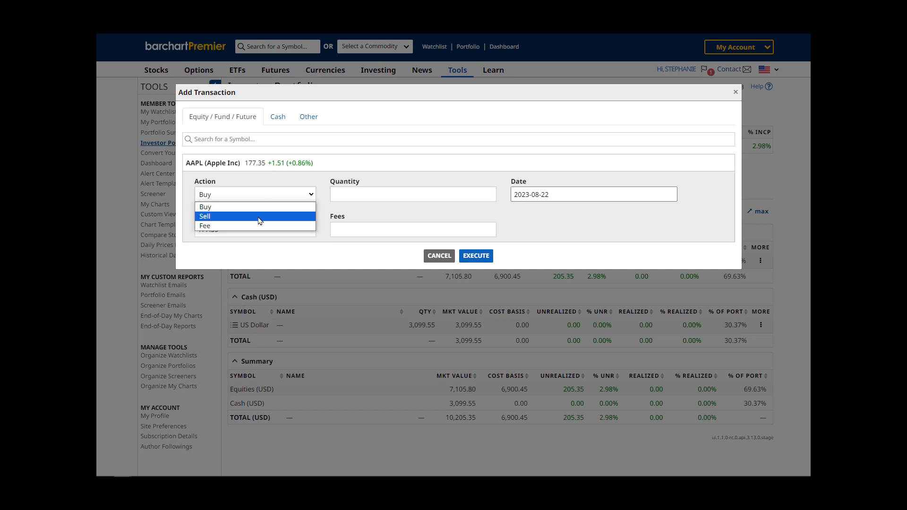
pyautogui.click(260, 217)
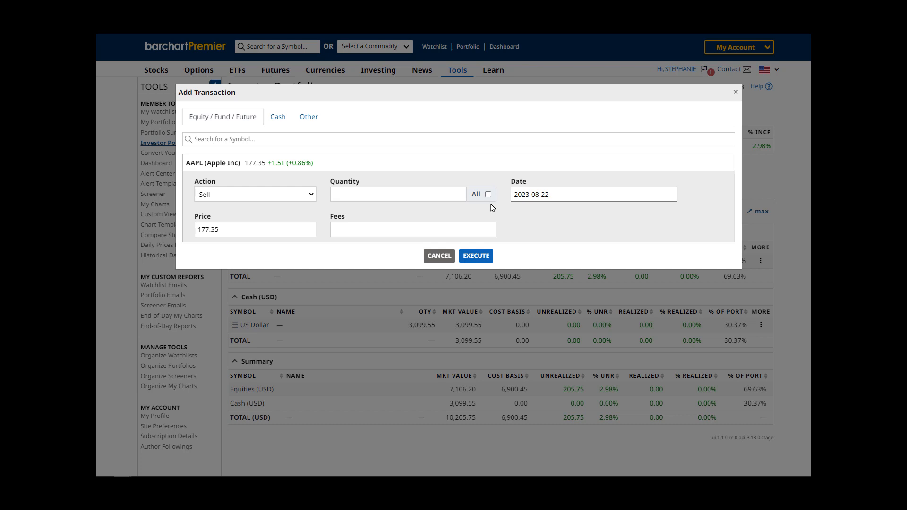
pyautogui.click(443, 196)
pyautogui.write('20')
pyautogui.click(473, 256)
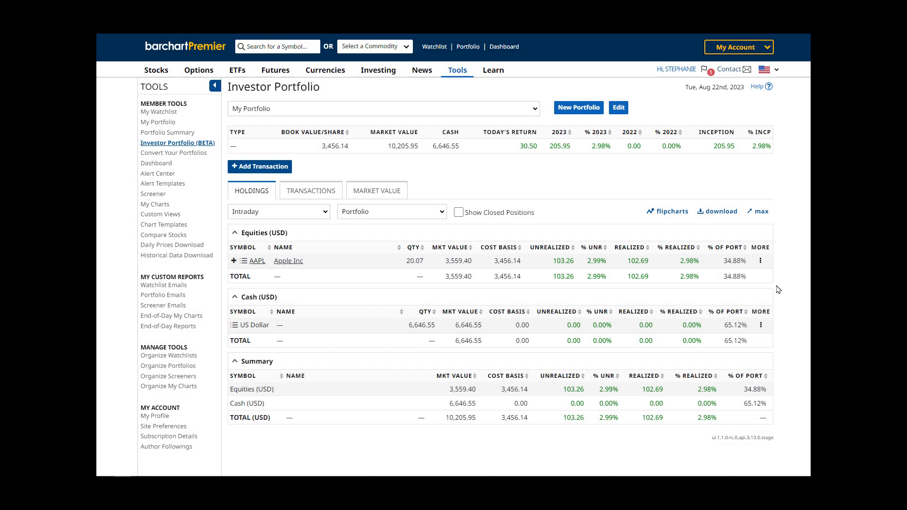
pyautogui.click(761, 263)
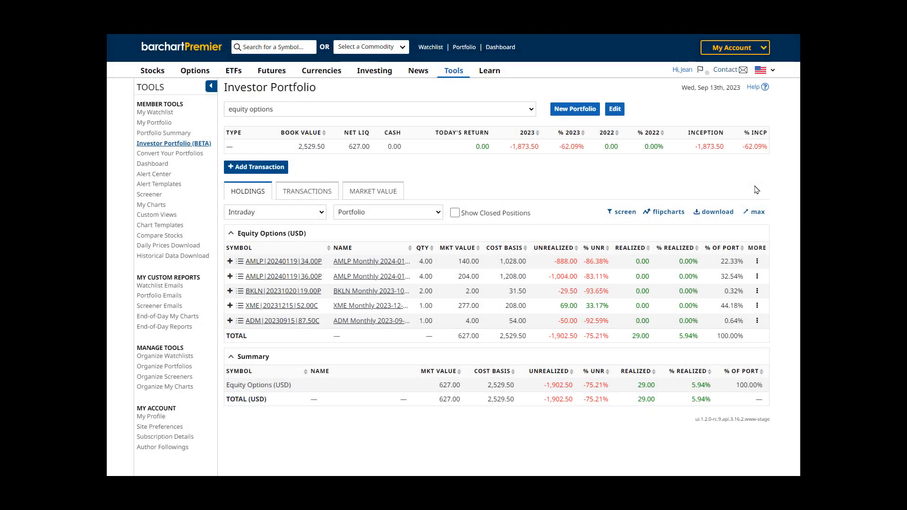
# - Start a new transaction for the Apple monthly option AAPL|20231020|170.00P in the equity options portfolio, and cancel it without executing
pyautogui.click(260, 170)
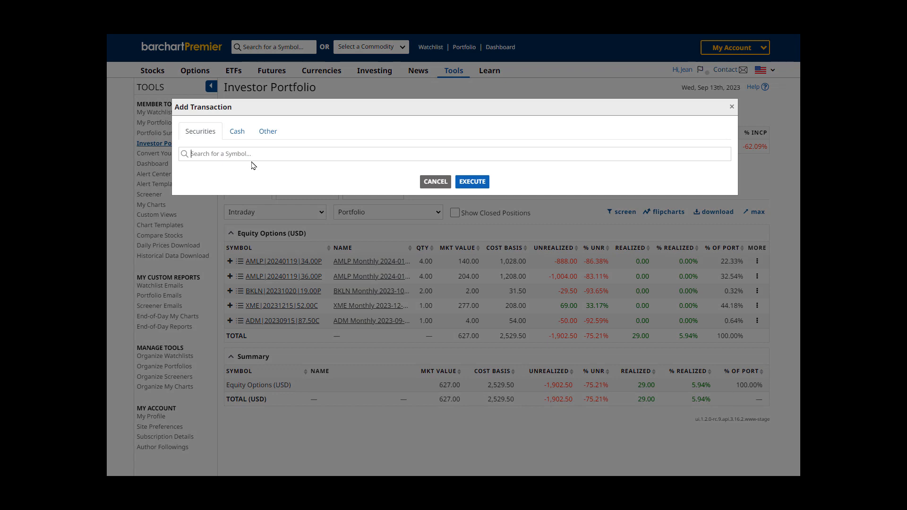
pyautogui.write('aapl')
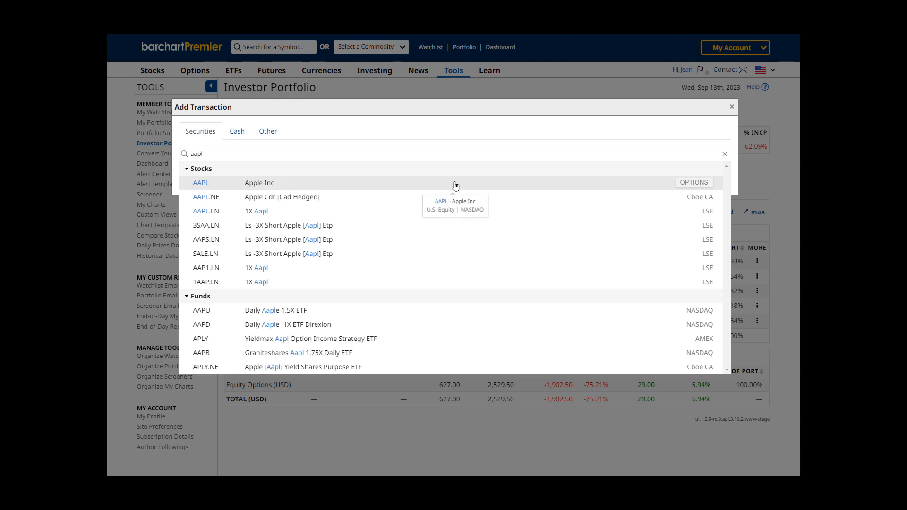
pyautogui.click(693, 187)
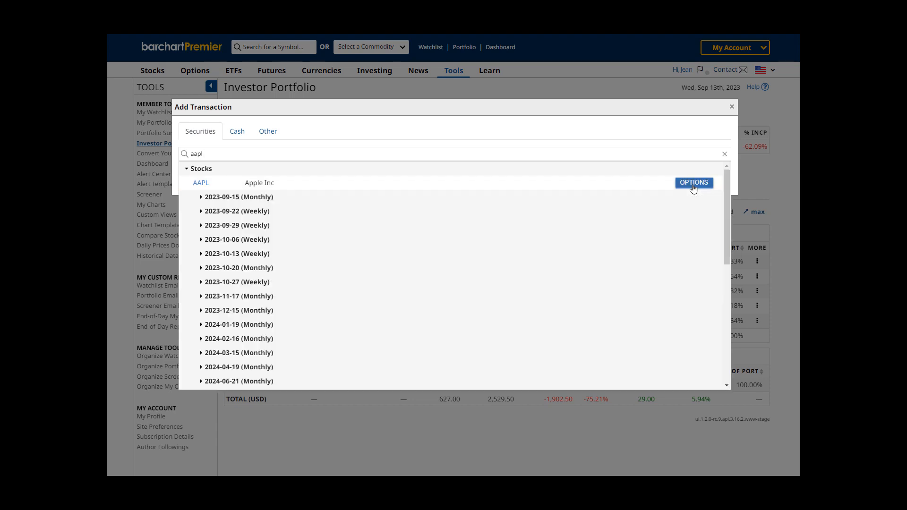
pyautogui.click(201, 268)
pyautogui.scroll(-3, 309, 308)
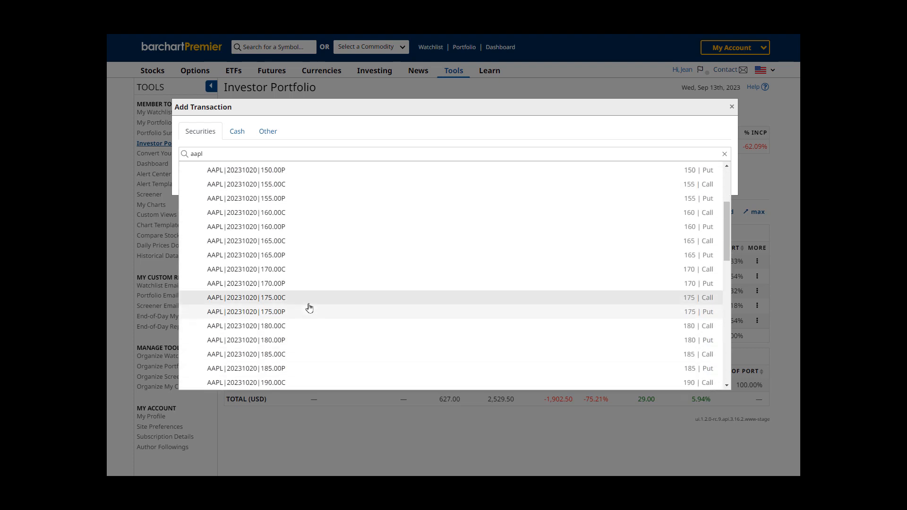
pyautogui.click(283, 269)
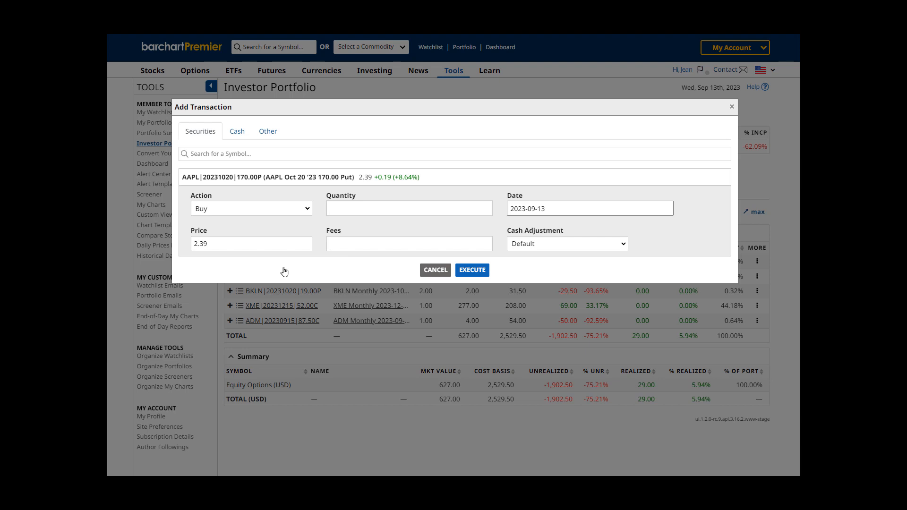
pyautogui.click(435, 271)
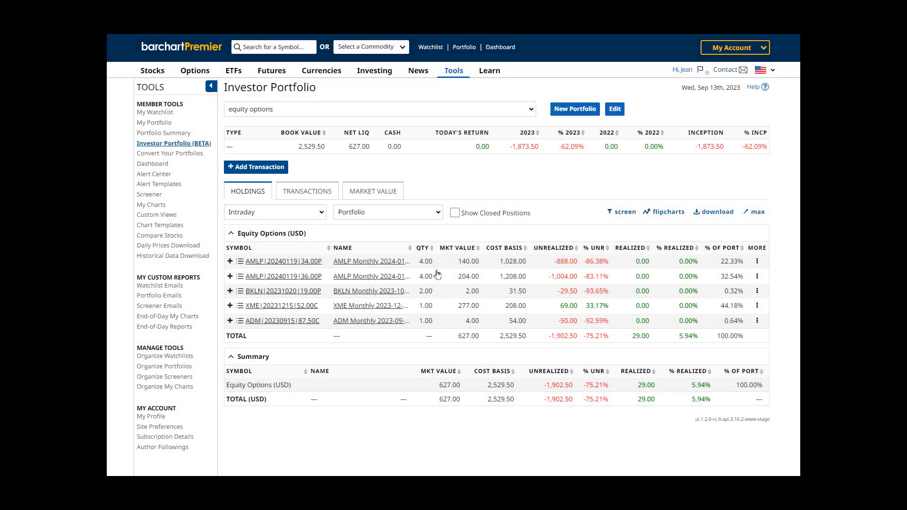
# - Start a new transaction for the 2023-09-22 option ZCV3|470C on Corn December 2023 (ZCZ23) futures, and cancel it without executing
pyautogui.click(261, 168)
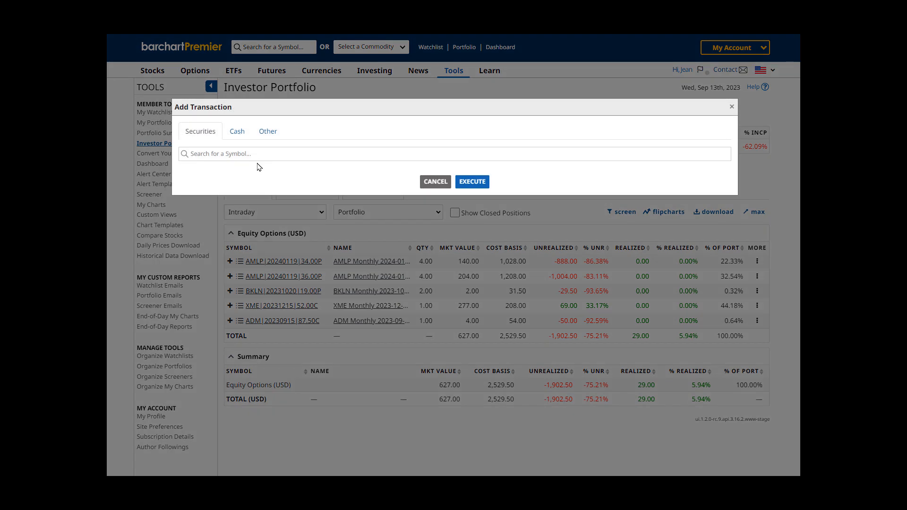
pyautogui.write('zc')
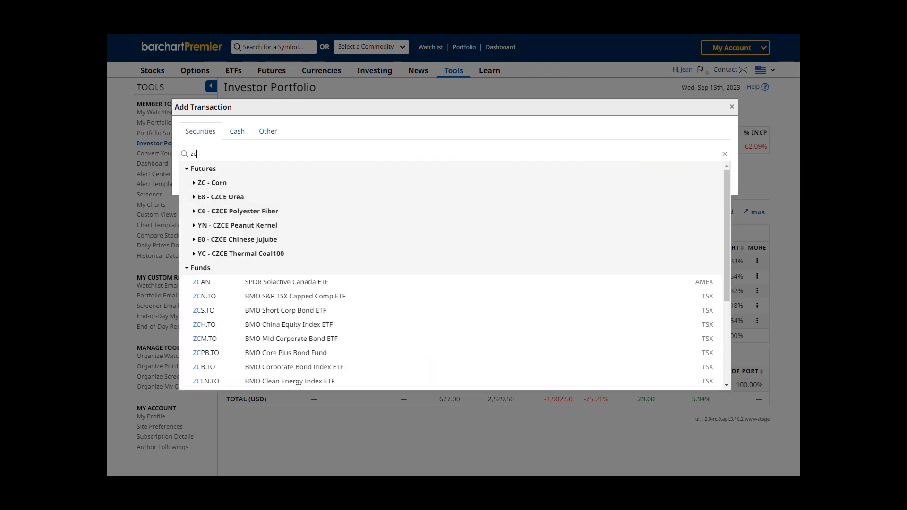
pyautogui.click(194, 184)
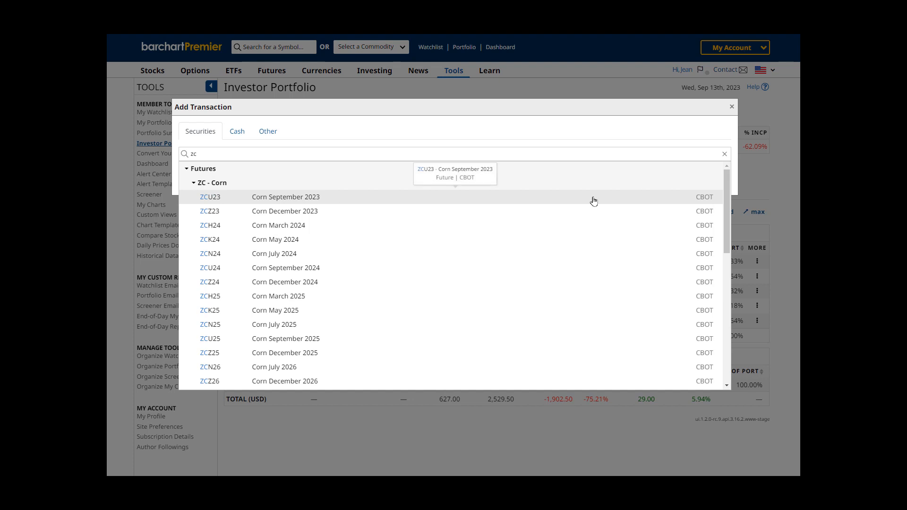
pyautogui.moveTo(704, 213)
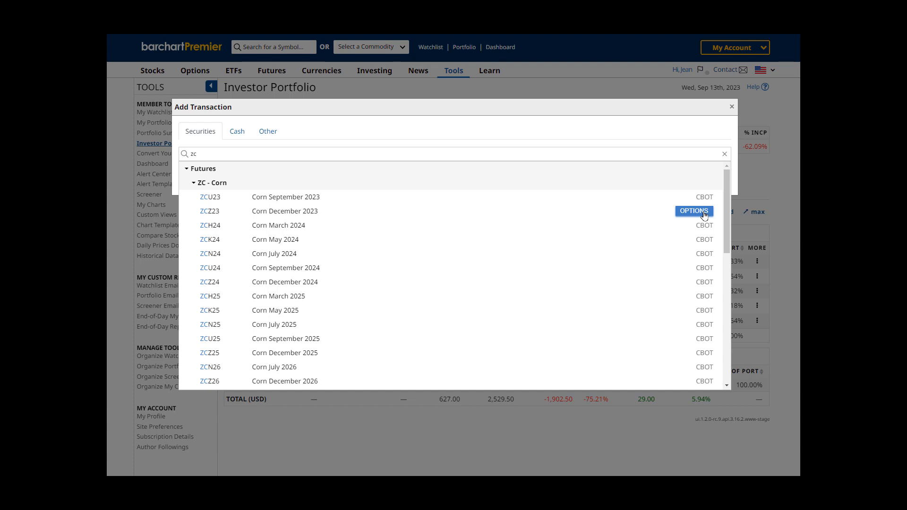
pyautogui.click(704, 212)
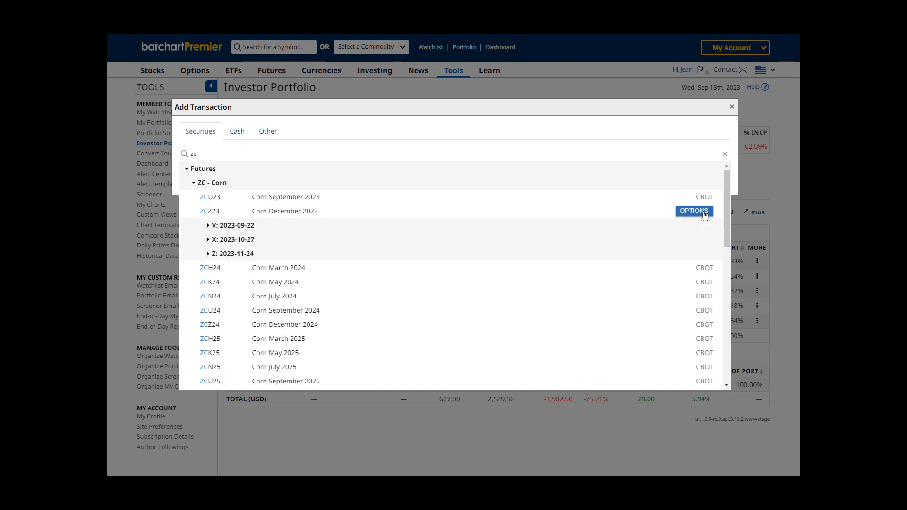
pyautogui.click(208, 227)
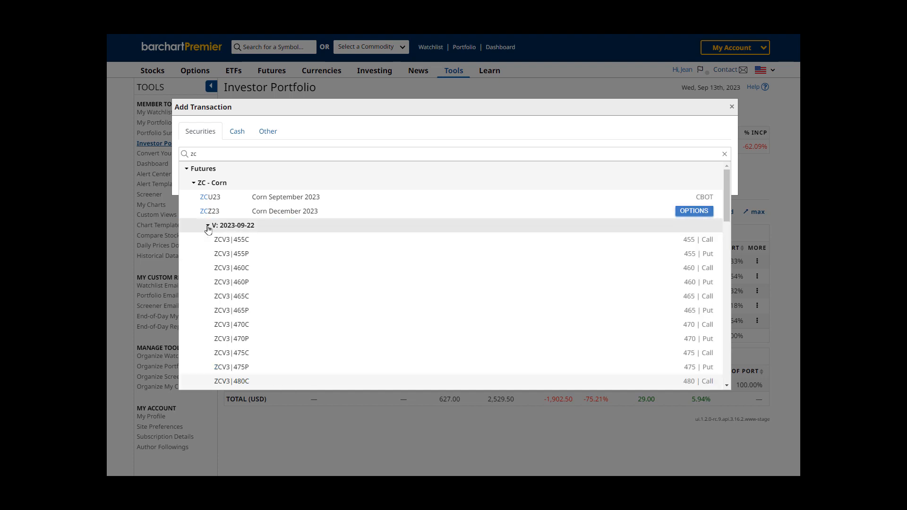
pyautogui.click(237, 325)
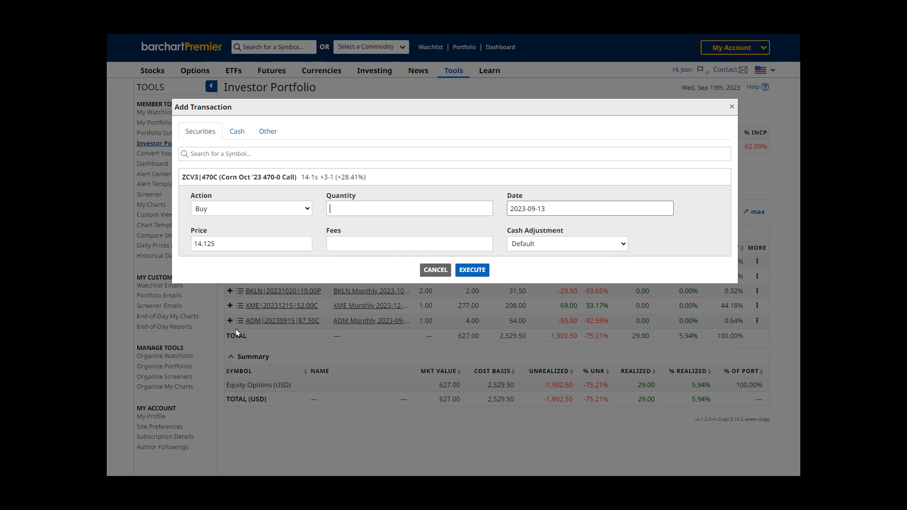
pyautogui.click(434, 270)
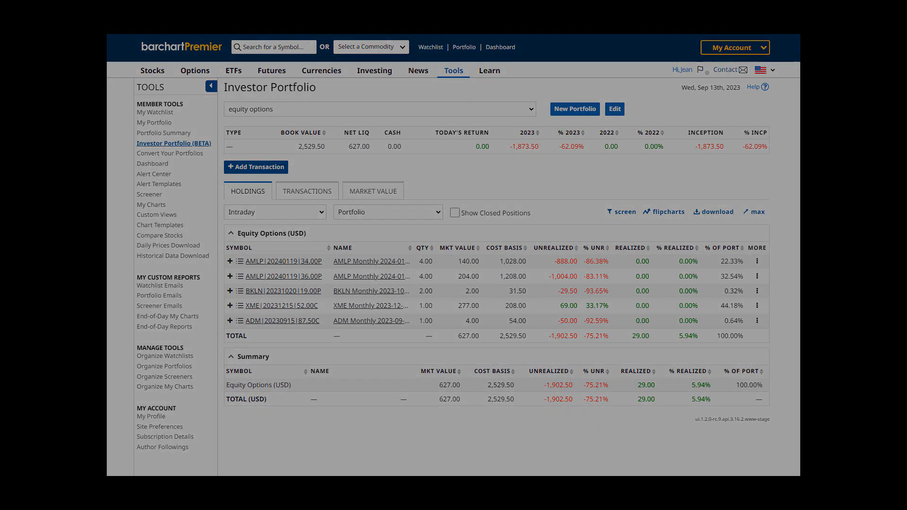